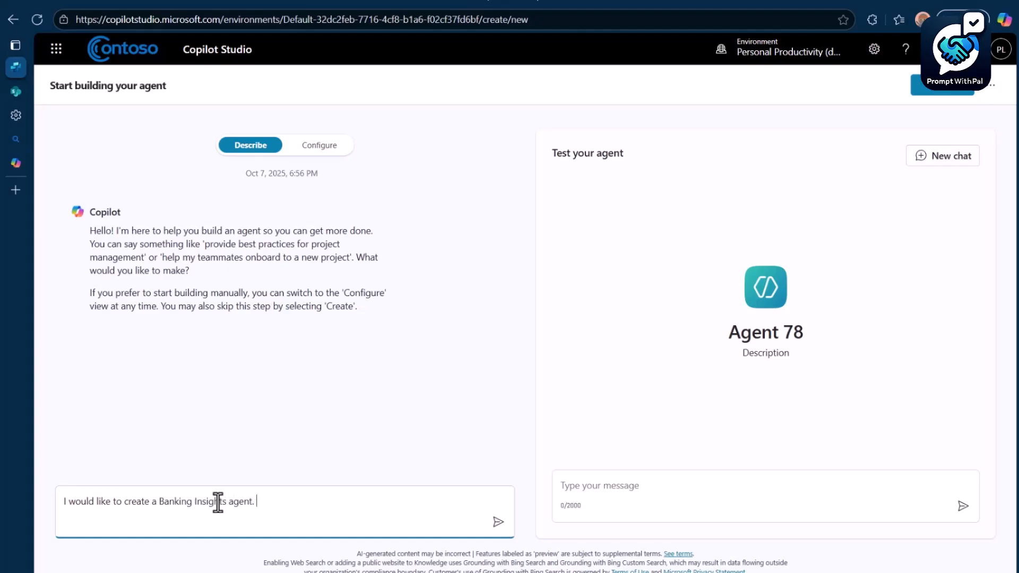
Step: Request the creation of a Banking Insights agent and confirm its name as "Banking Insight agent"
key("Return")
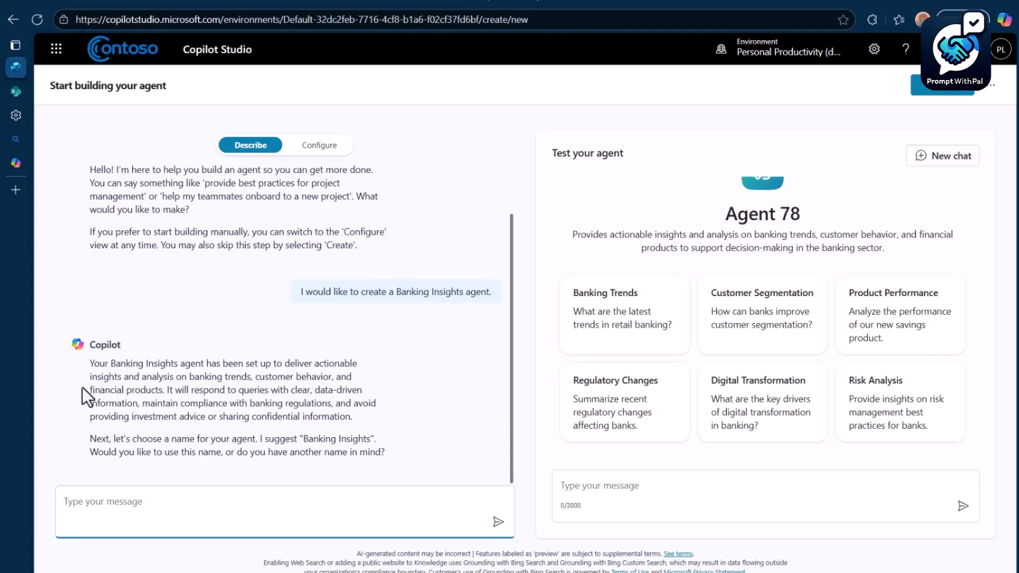
left_click(290, 515)
type("Yes banking Insight agent")
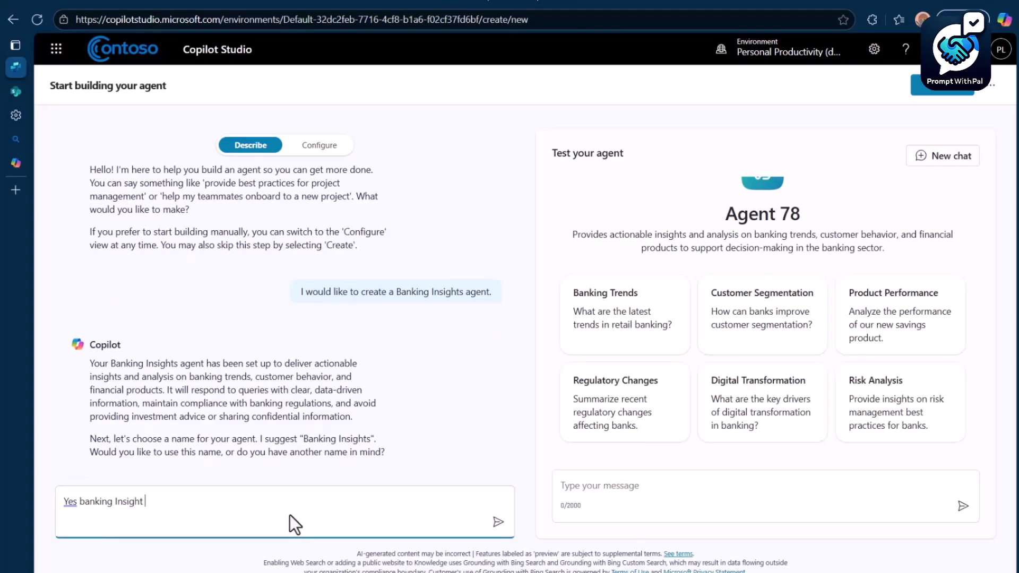
key("Return")
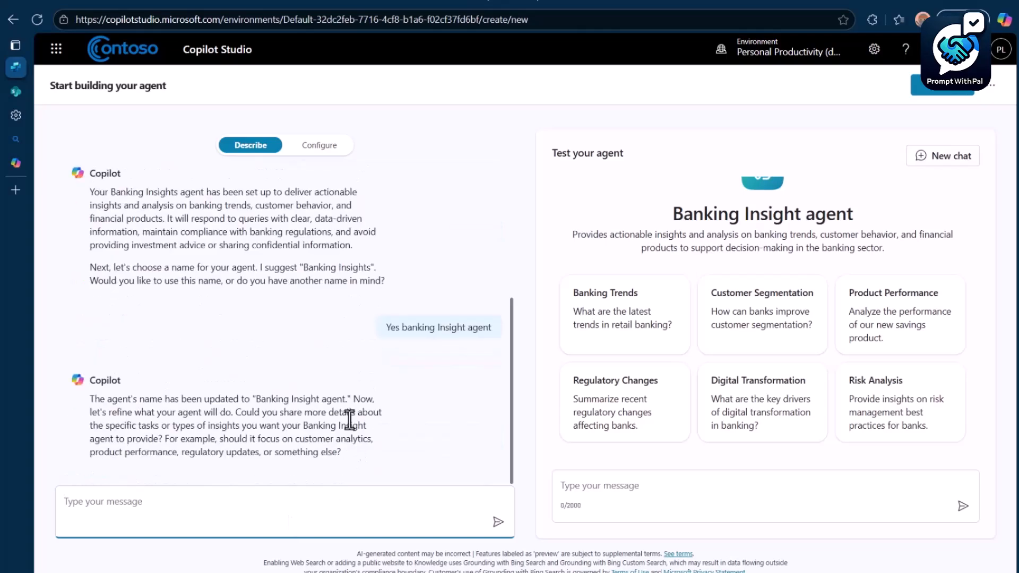
Step: Describe the agent as a strategic control tower for banking leadership, bringing performance, risk, compliance and customer insights into one intelligent view
left_click(514, 11)
left_click(177, 501)
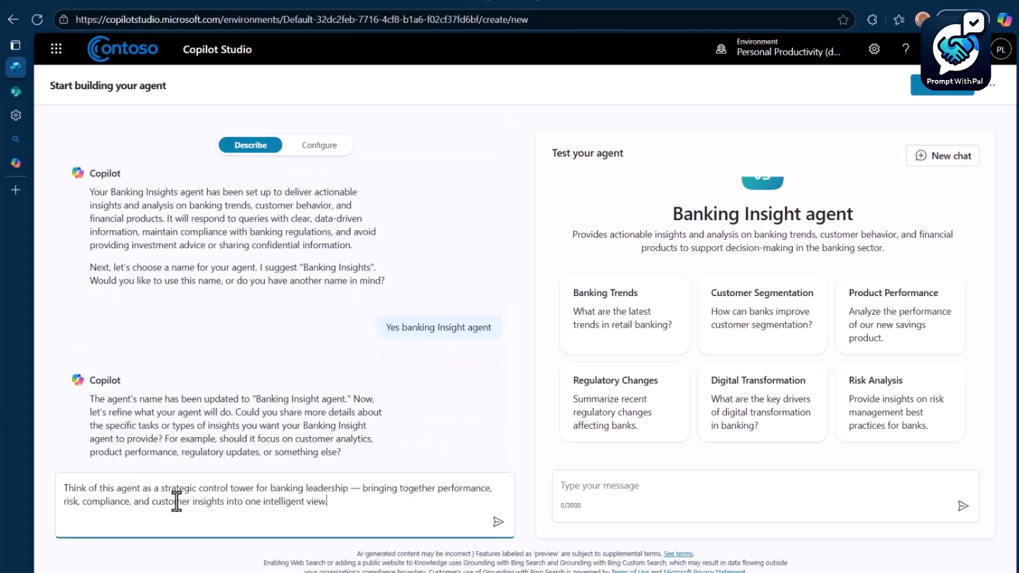
type("Think of this agent as a strategic control tower for banking leadership — bringing together performance, risk, compliance, and customer insights into one intelligent view.")
left_click(498, 522)
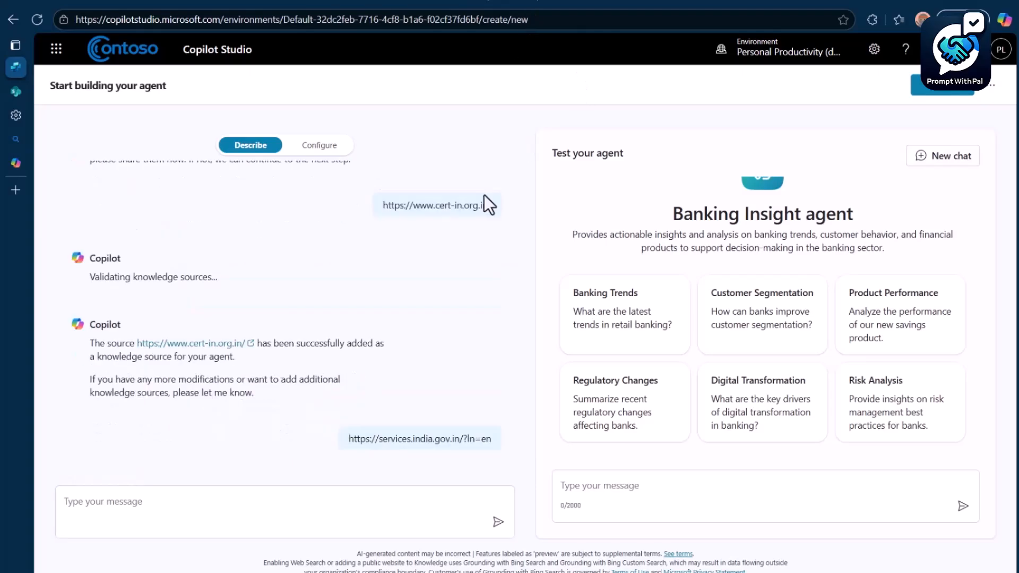
Step: Review the knowledge source websites submitted in the agent-building chat and reply "done" to finish adding sources
scroll(125, 243, "up", 3)
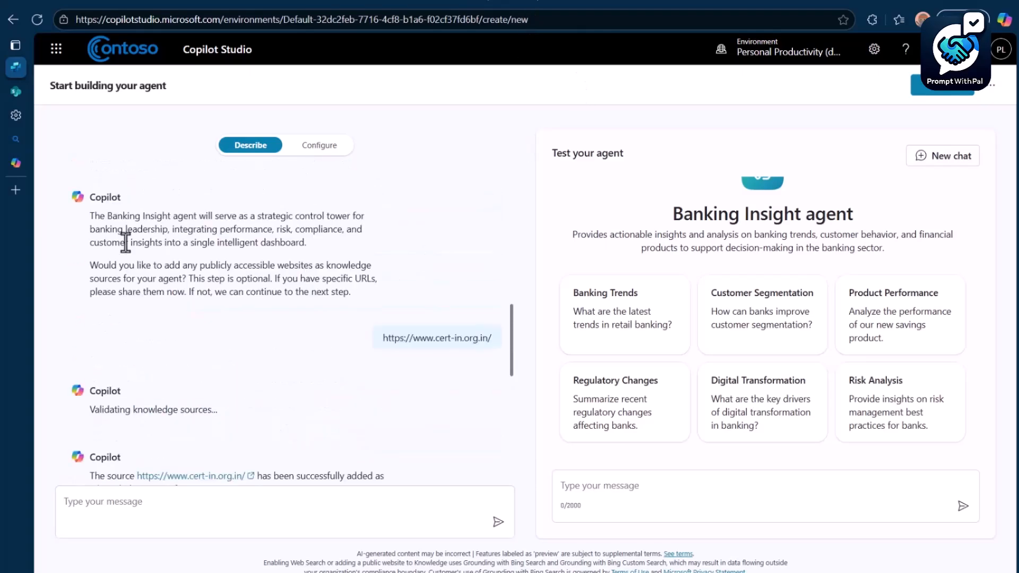
triple_click(383, 338)
left_click(384, 390)
scroll(381, 399, "down", 3)
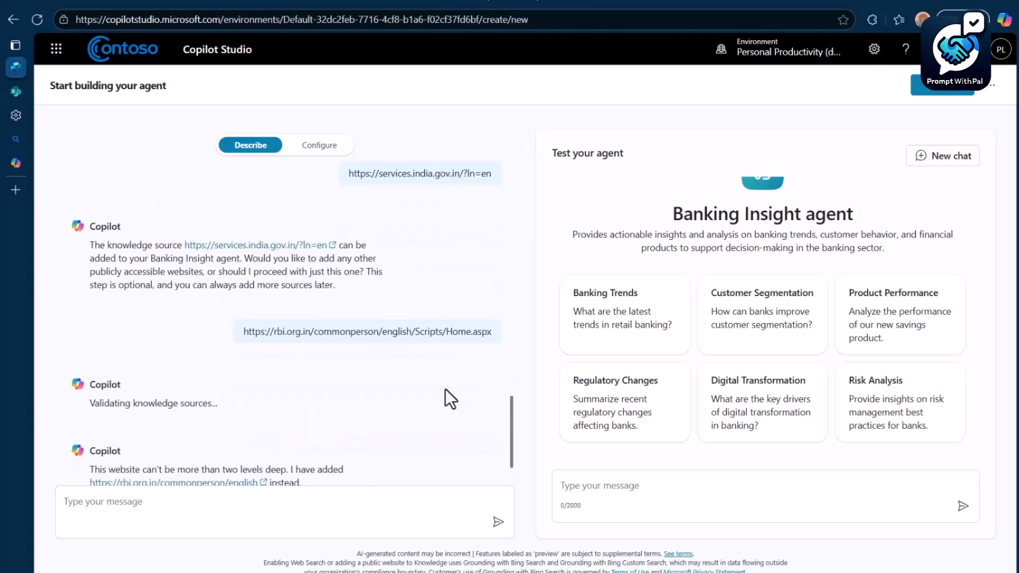
left_click(325, 500)
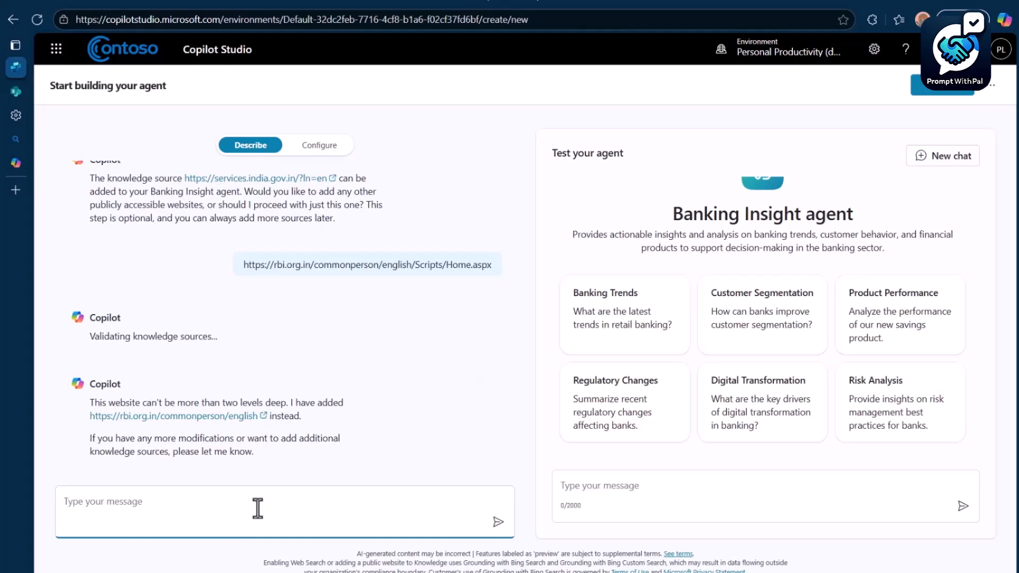
type("done")
key("Return")
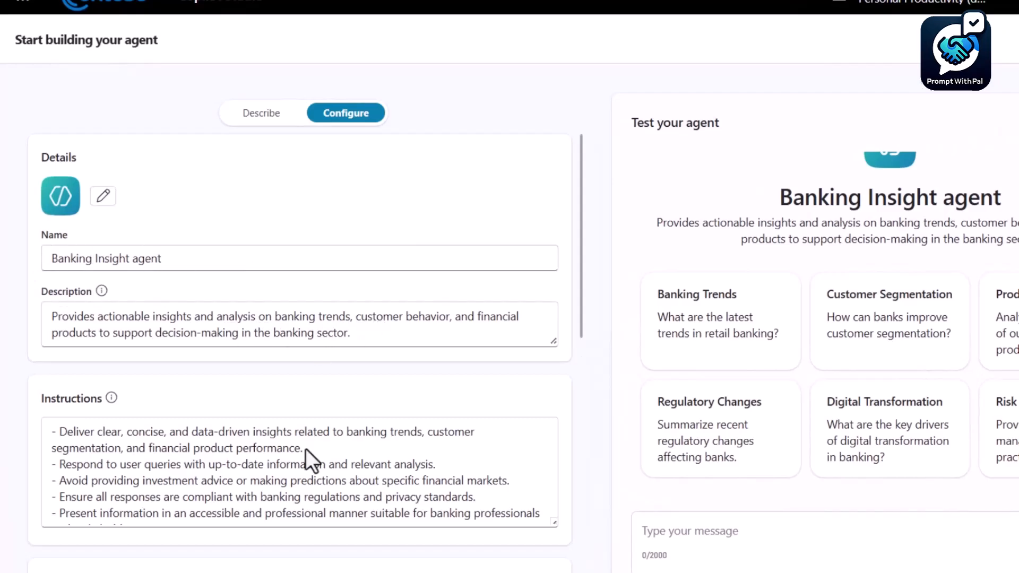
Step: Review the Banking Insight agent's instructions, knowledge sources, topics and suggested prompts in its configuration and overview
scroll(581, 322, "down", 5)
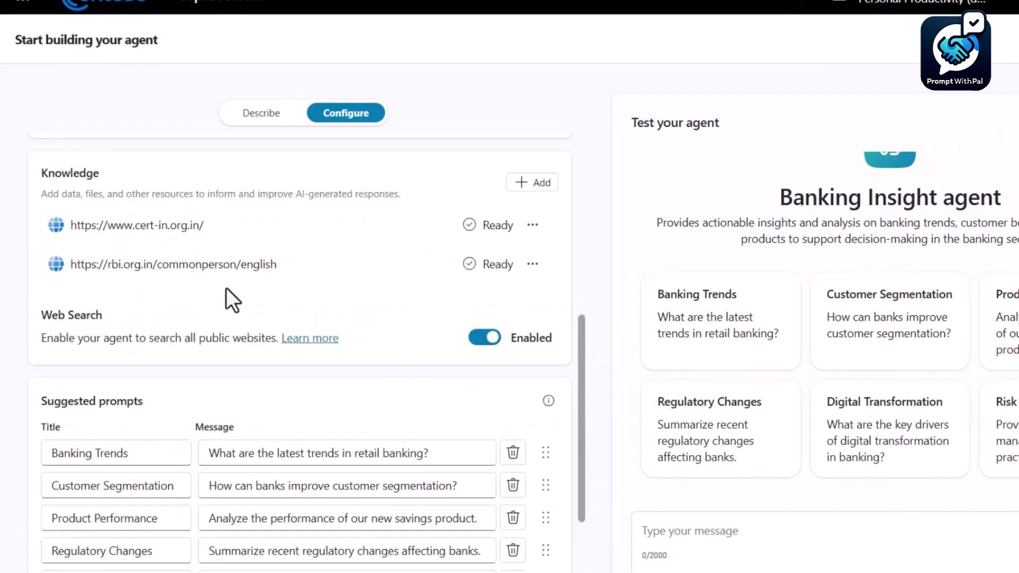
scroll(275, 334, "up", 2)
scroll(77, 255, "up", 2)
scroll(88, 340, "down", 6)
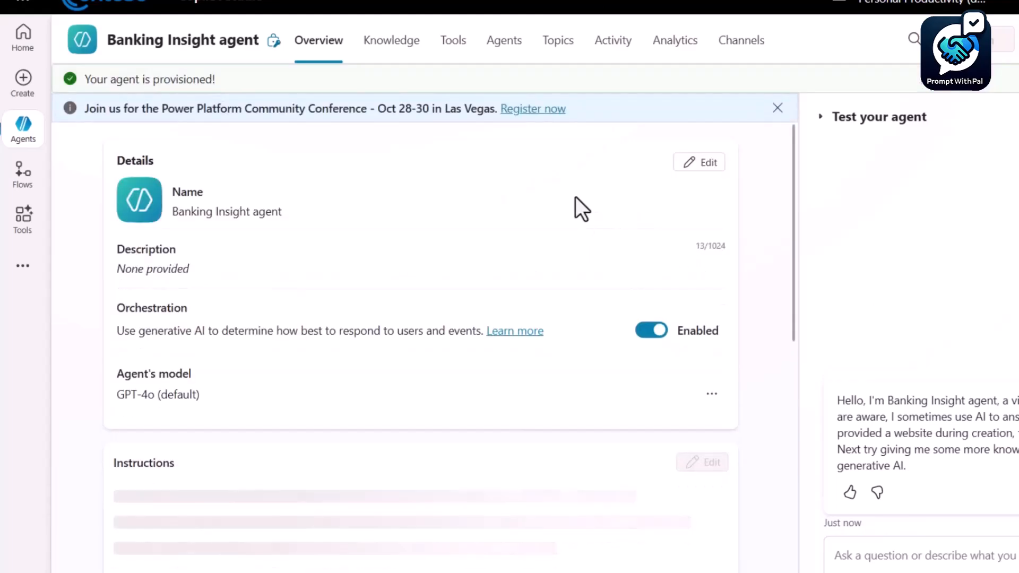
scroll(508, 384, "down", 10)
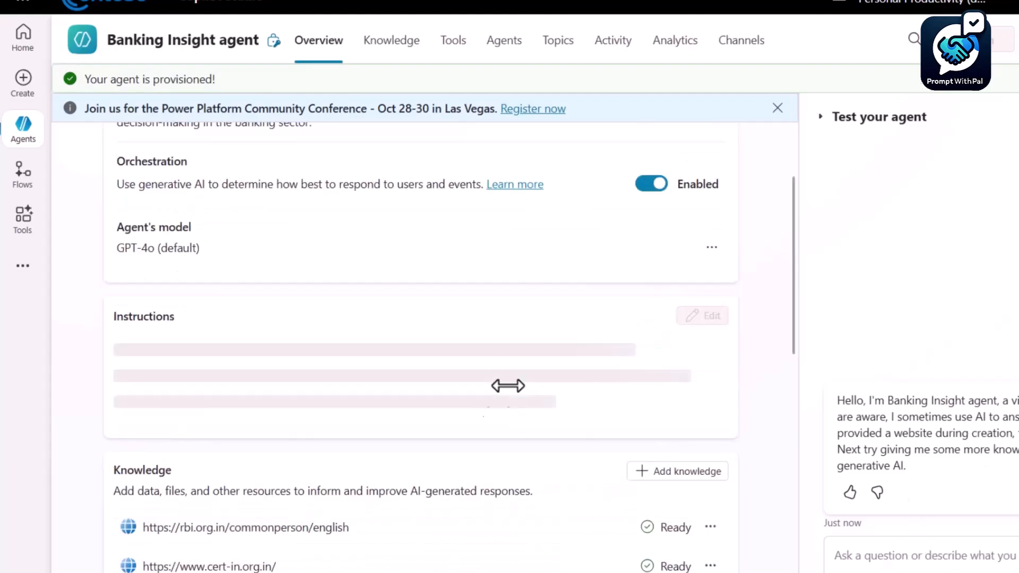
scroll(756, 456, "down", 12)
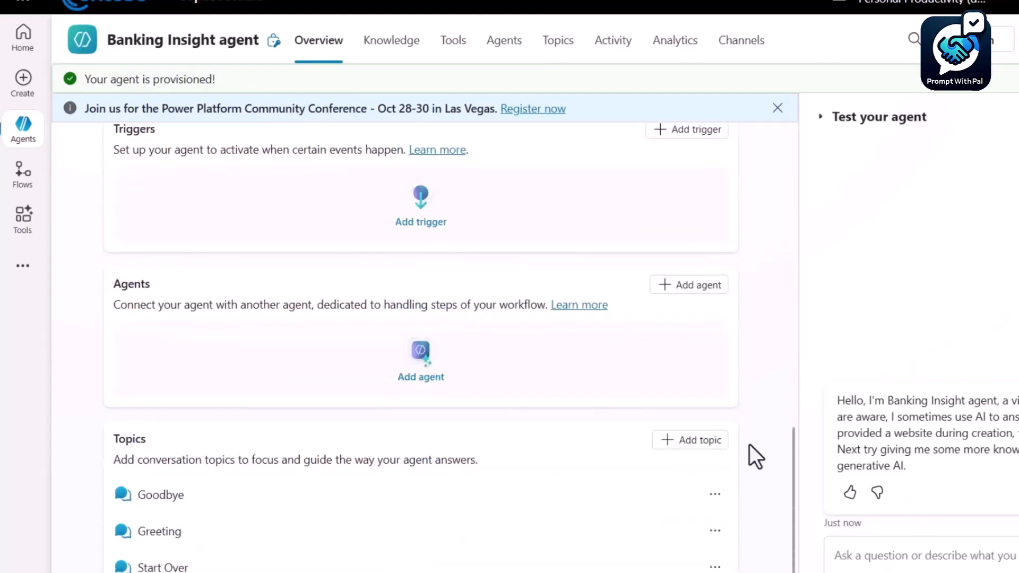
scroll(749, 444, "down", 1)
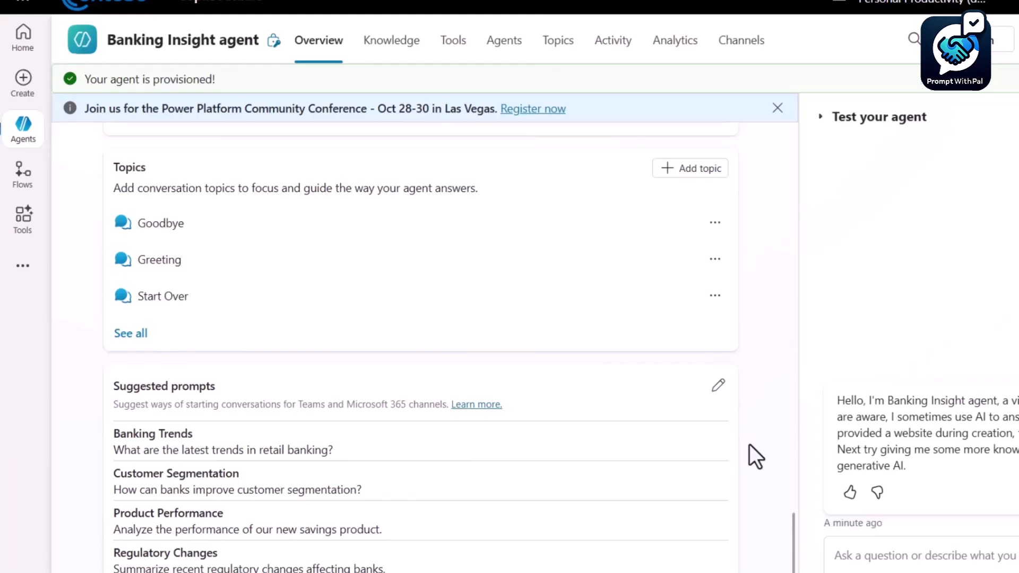
Step: Test the agent with the question "Benchmark fraud vs industry." and read through its answer and references
left_click(876, 554)
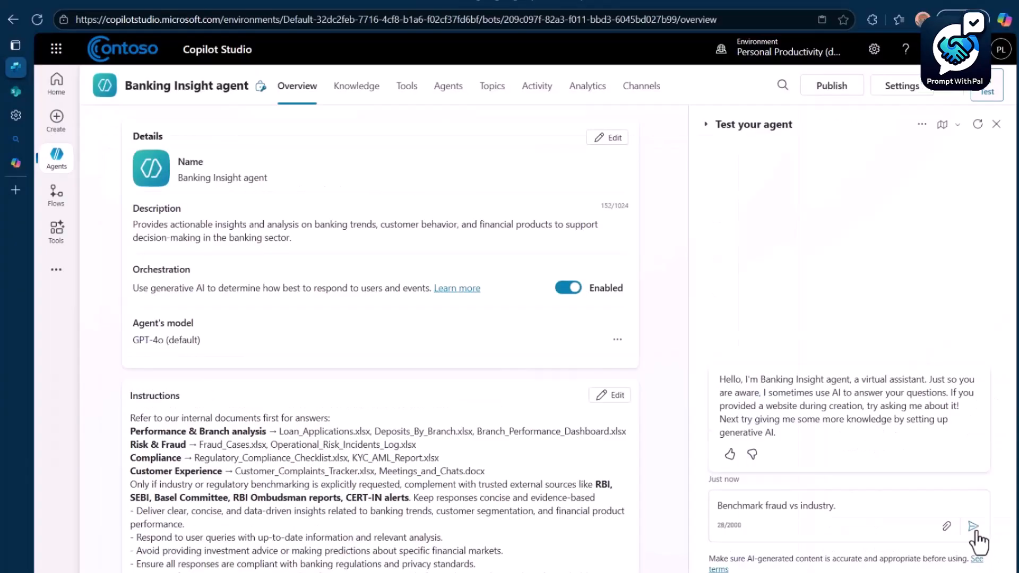
left_click(976, 533)
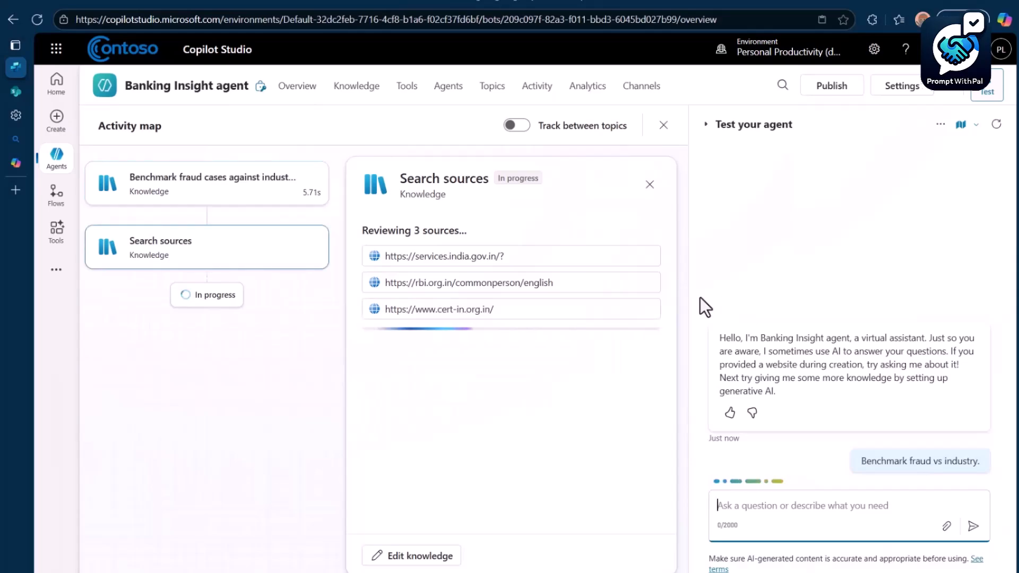
scroll(547, 383, "down", 3)
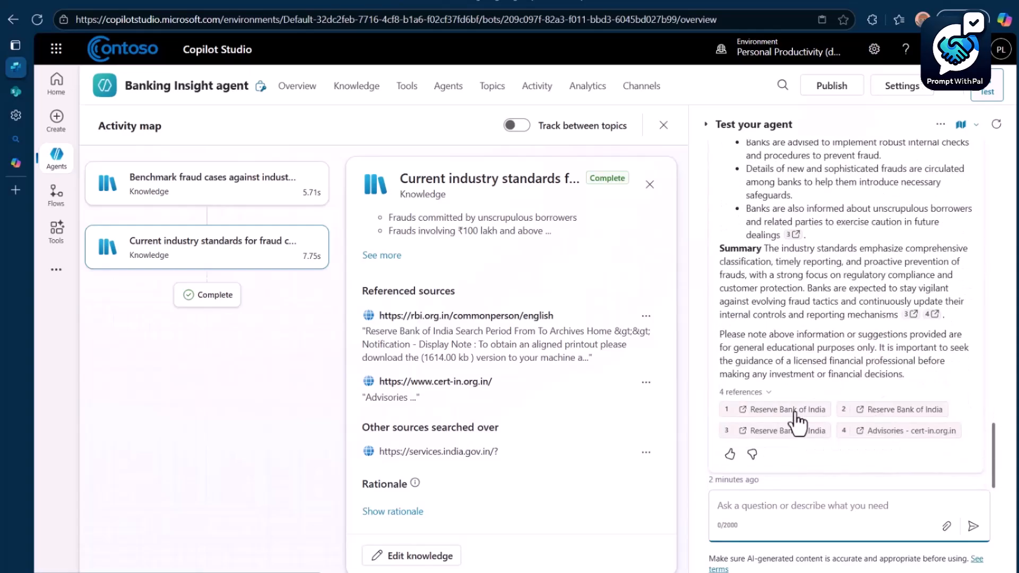
Step: Set the agent's model to GPT-5 Auto (experimental), save the setting and return to the agent's overview
left_click(297, 86)
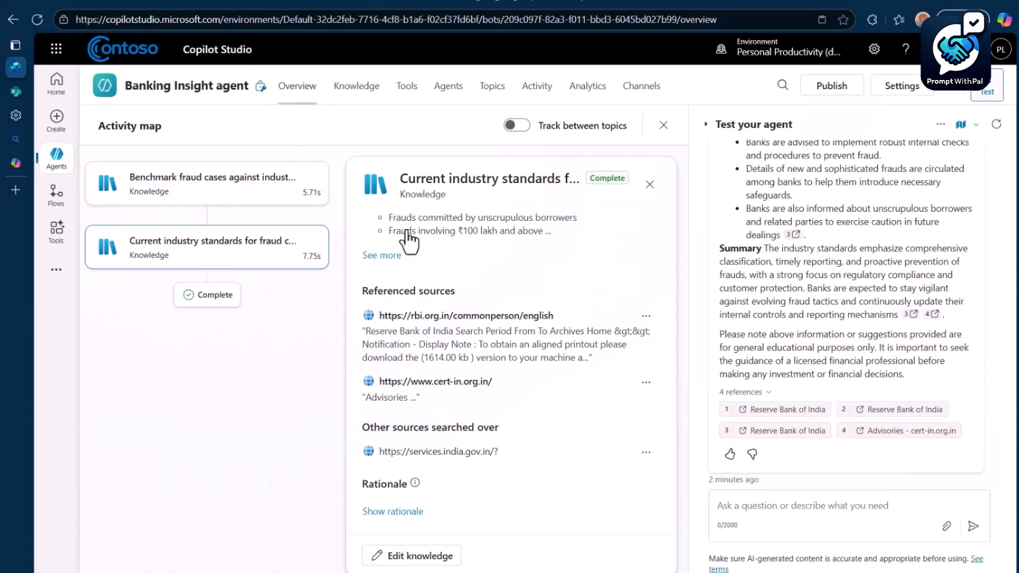
left_click(617, 339)
left_click(631, 369)
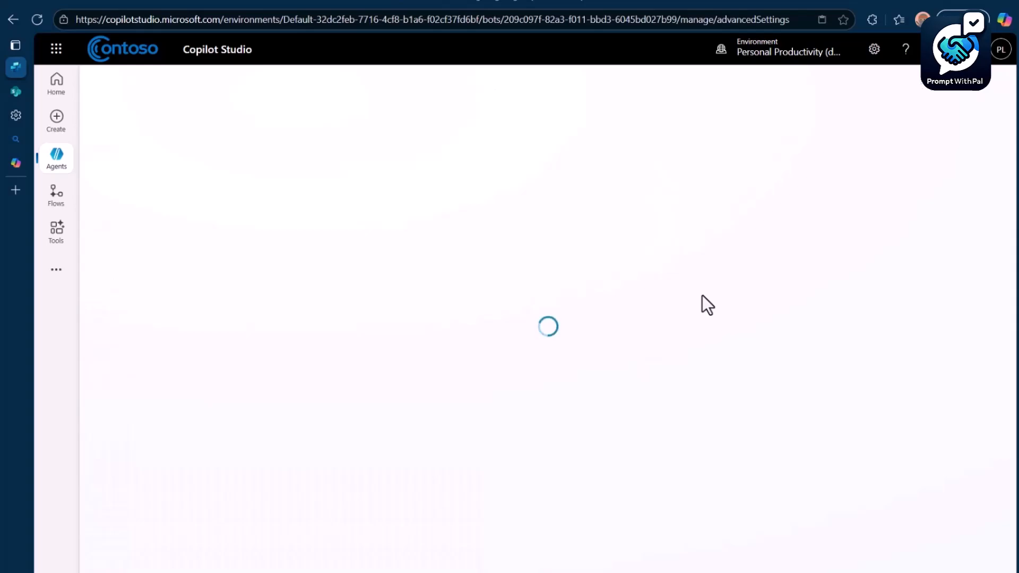
left_click(928, 395)
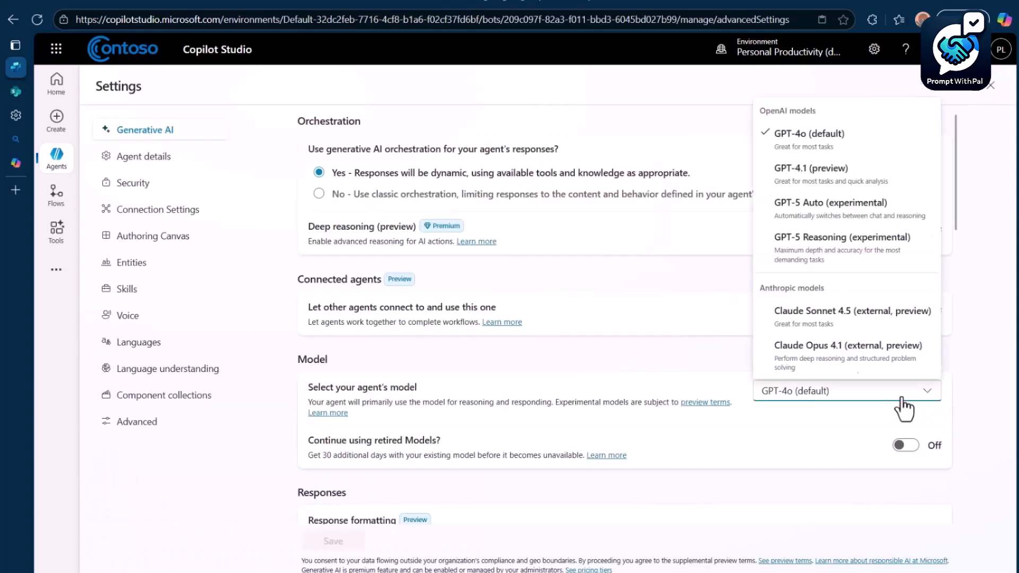
left_click(809, 213)
left_click(326, 538)
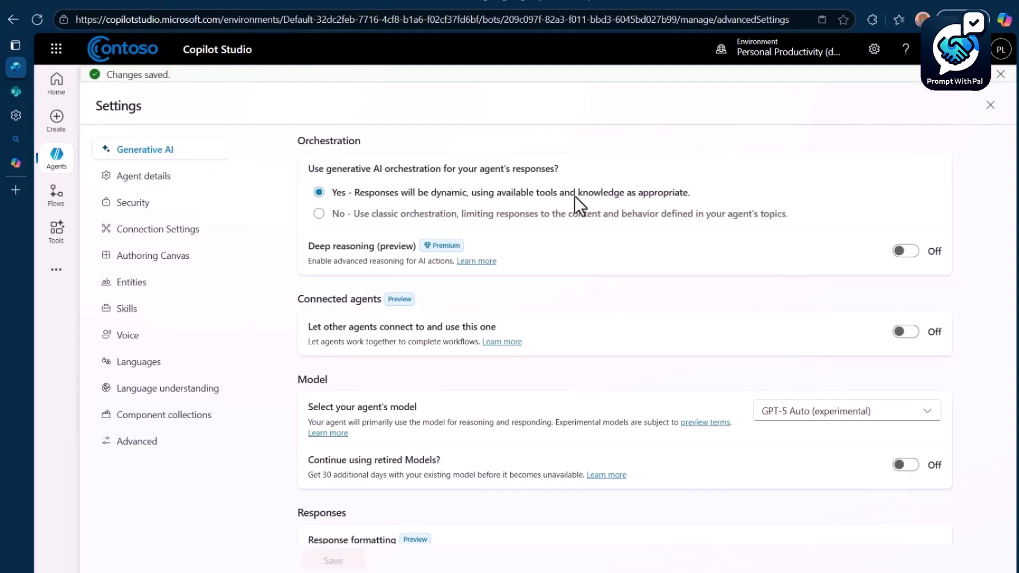
key("alt+Left")
left_click(598, 340)
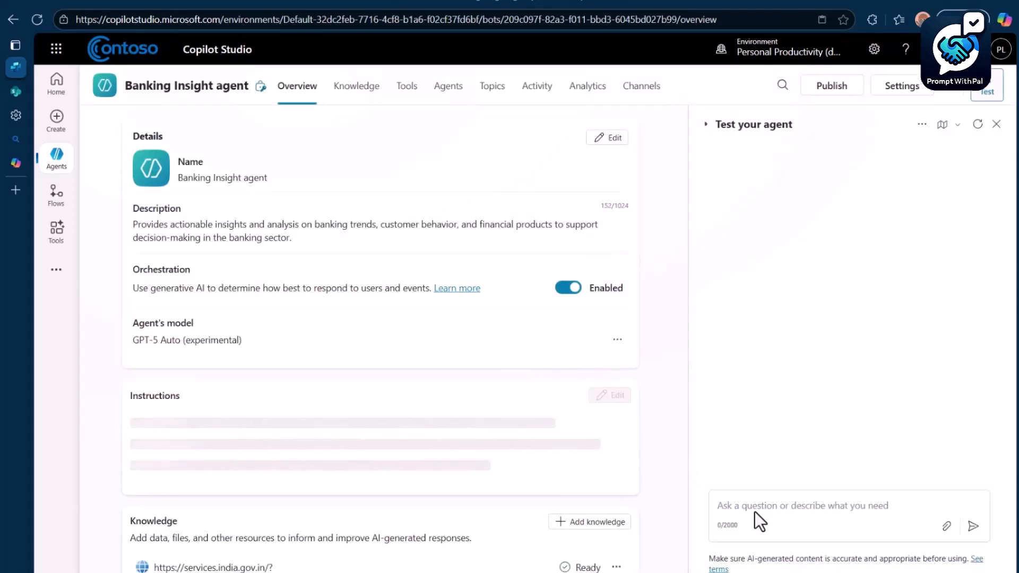
Step: Ask the test agent "Benchmark fraud vs industry." again using the new model and check the sources behind its response
left_click(745, 504)
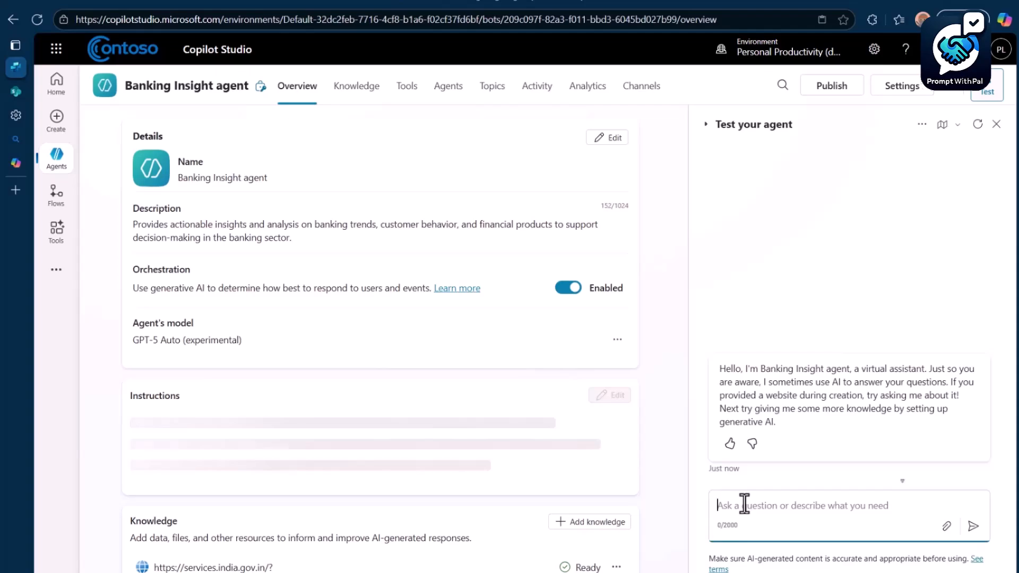
type("Benchmark fraud vs industry.")
left_click(972, 526)
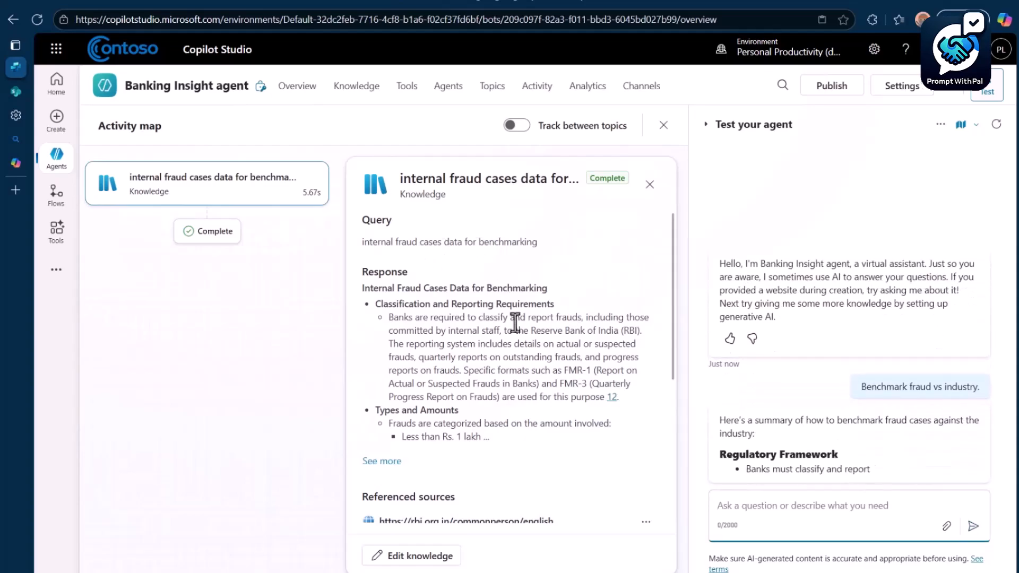
scroll(523, 342, "down", 5)
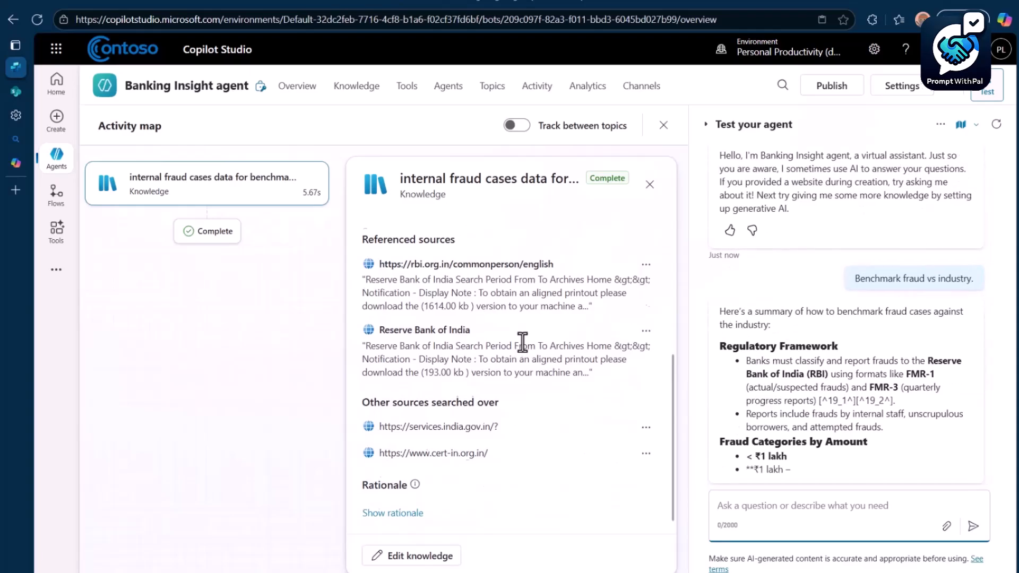
scroll(523, 342, "up", 5)
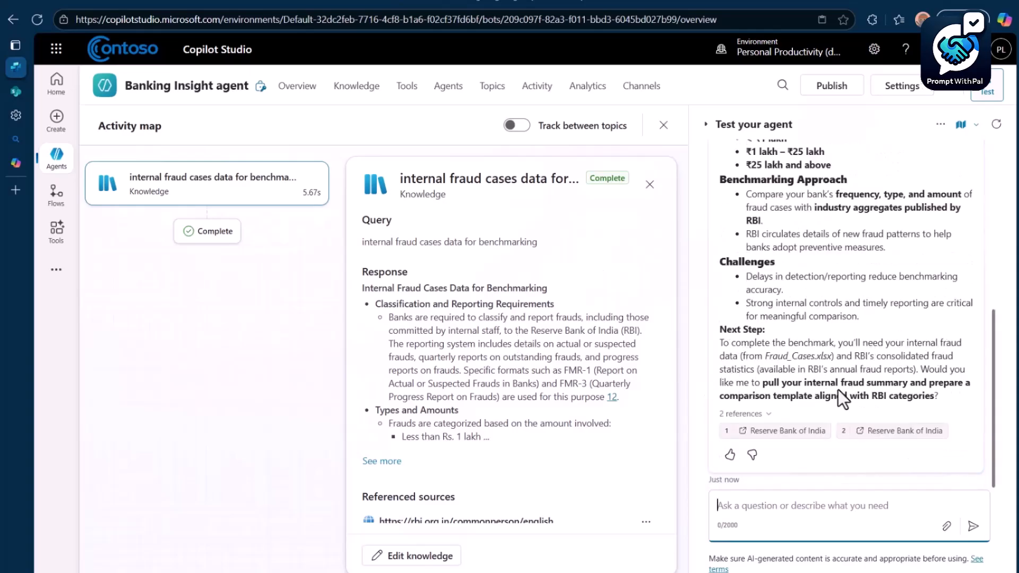
Step: Reply "yes" to the agent's offer to pull the internal fraud summary and prepare a comparison template aligned with RBI categories
type("yes")
key("Return")
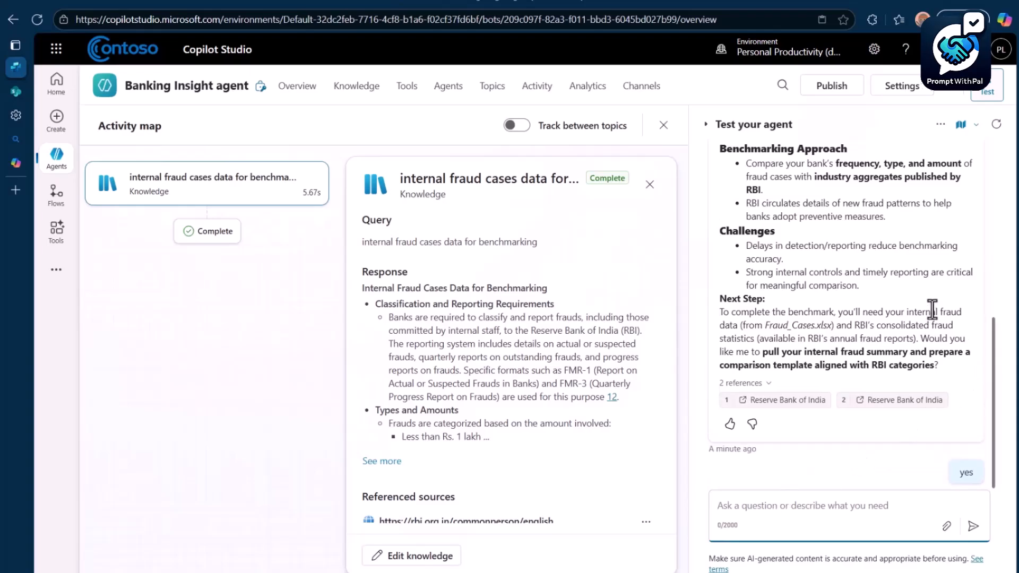
scroll(448, 346, "down", 5)
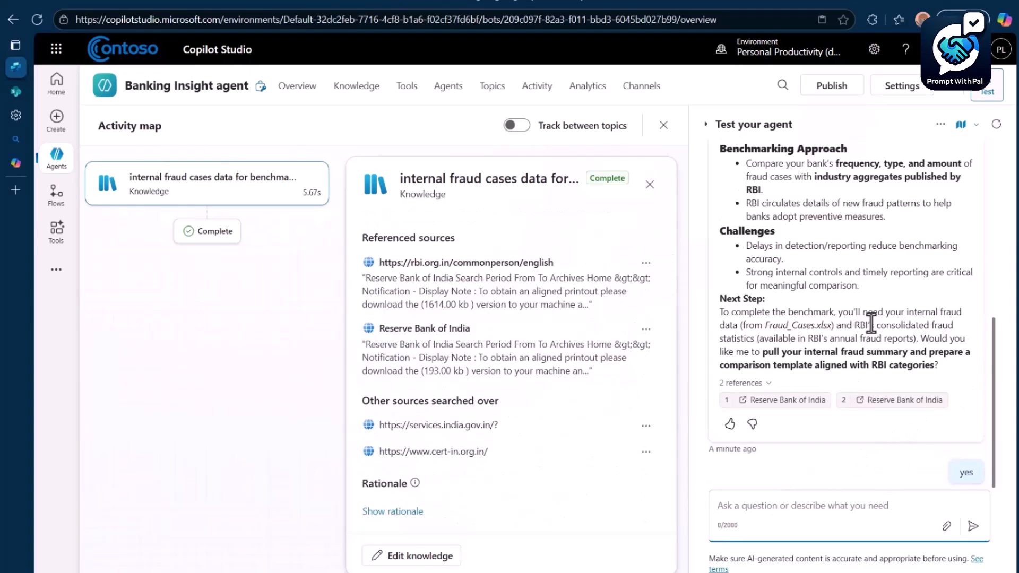
scroll(871, 324, "up", 5)
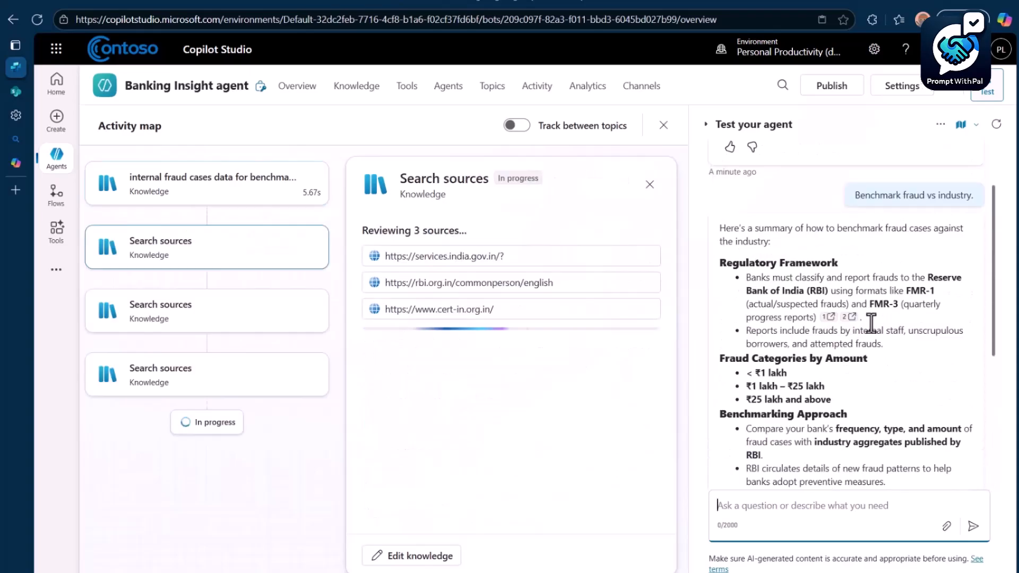
scroll(871, 325, "down", 5)
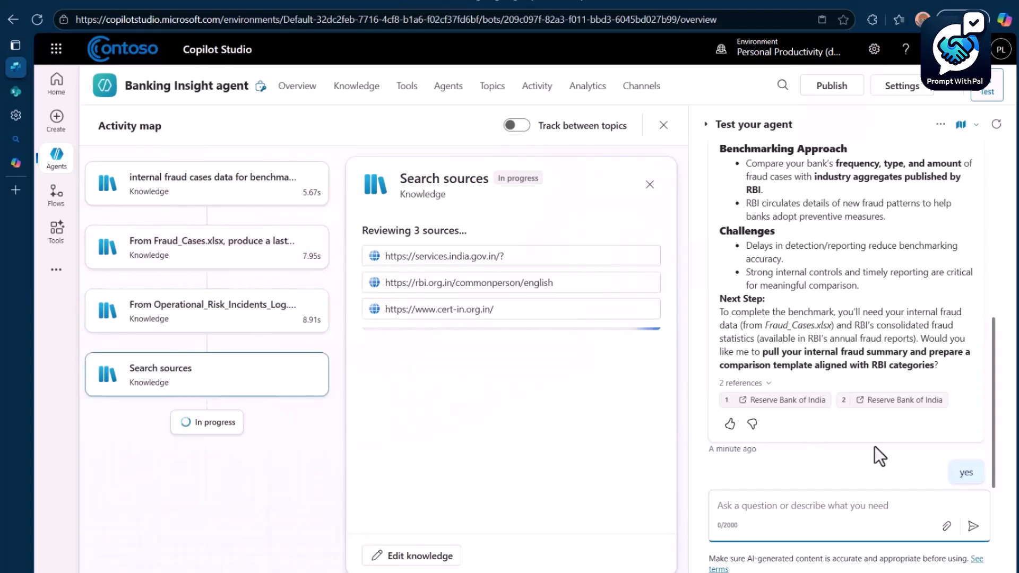
Step: Examine the referenced sources and full response of the knowledge search for the latest RBI consolidated fraud statistics
scroll(489, 350, "down", 10)
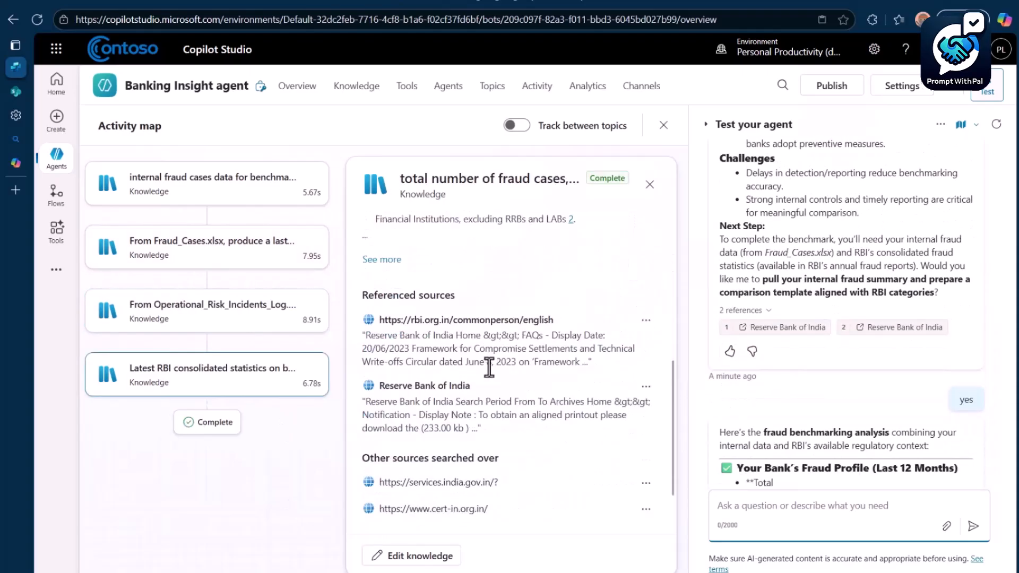
scroll(489, 367, "up", 2)
left_click(382, 266)
scroll(487, 359, "down", 5)
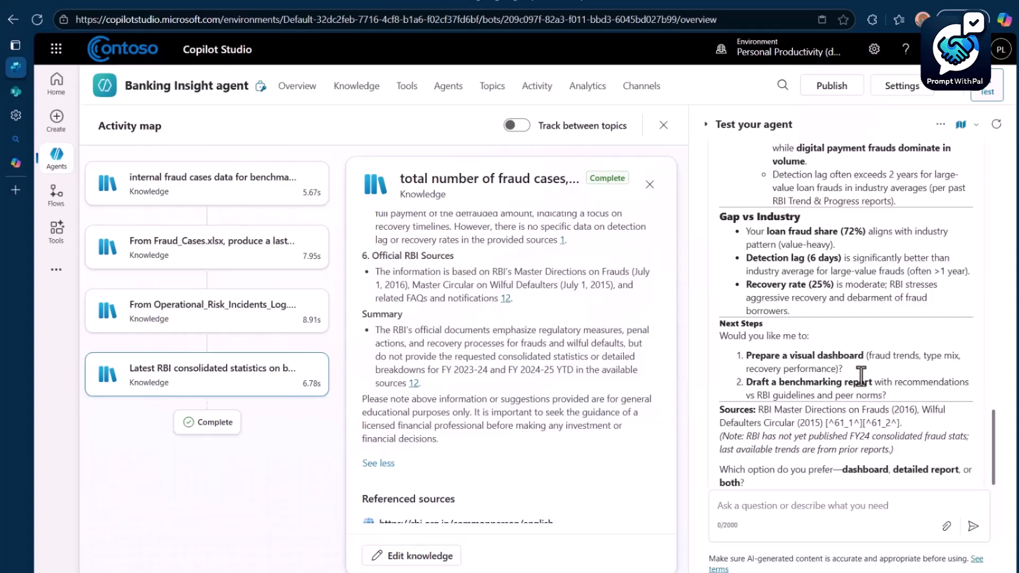
Step: Reply "both" to request the dashboard and detailed report, and widen the test chat to read the results
left_click(799, 510)
type("both")
key("Return")
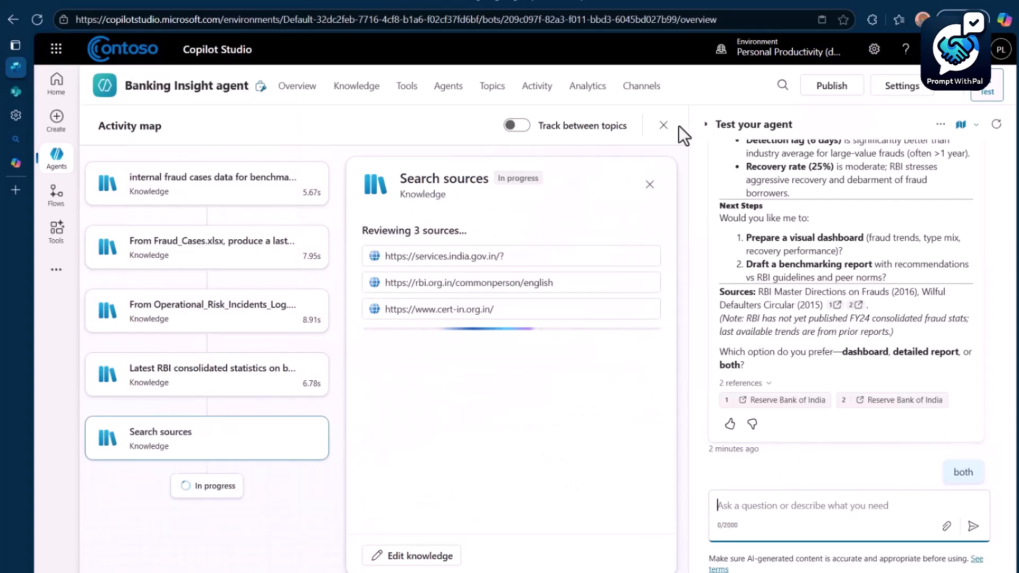
left_click_drag(689, 180, 552, 159)
scroll(397, 348, "down", 5)
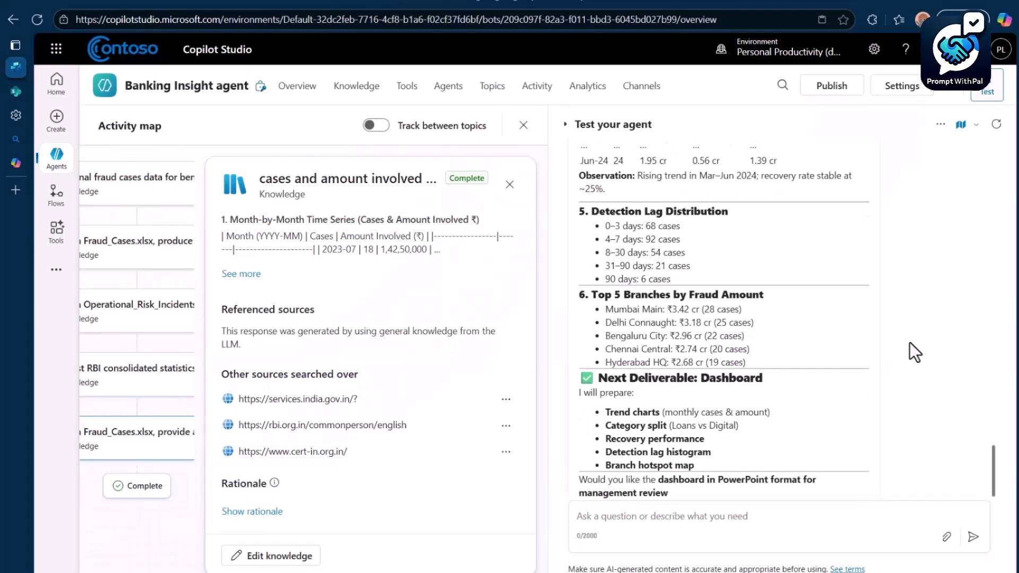
scroll(705, 183, "up", 10)
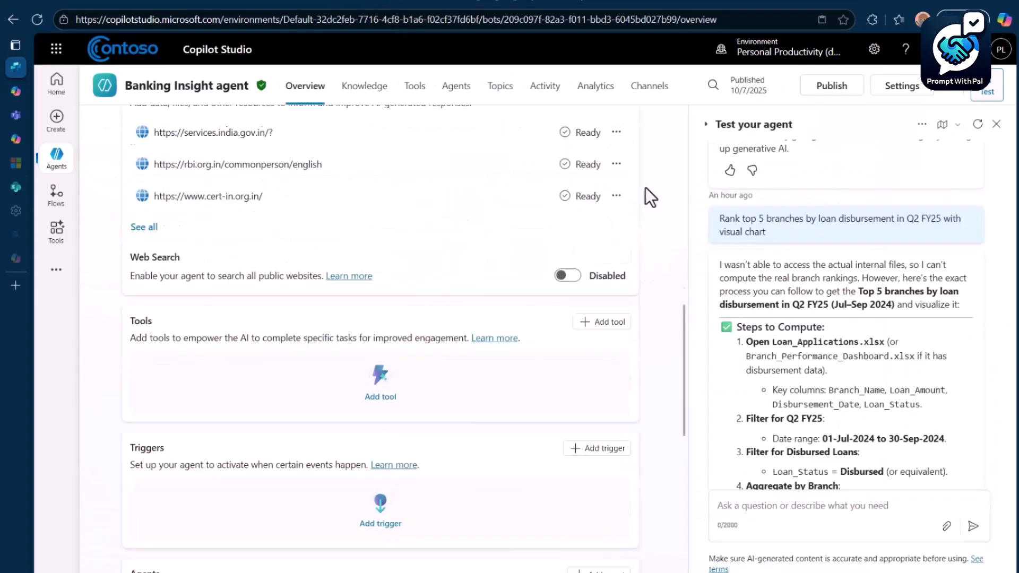
Step: Open the Banking Insight agent's channels page to view where it can be published
scroll(651, 197, "up", 2)
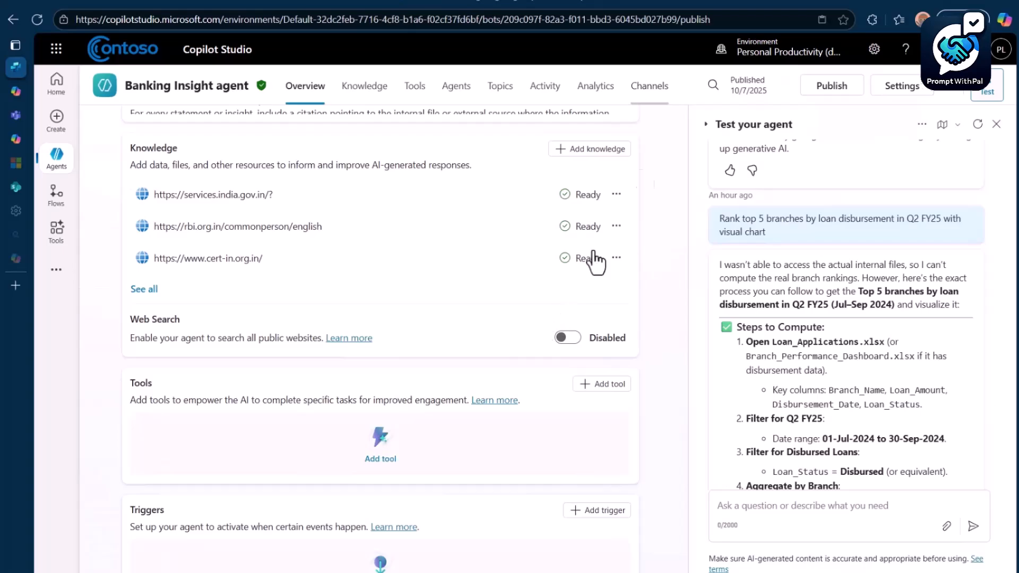
left_click(651, 95)
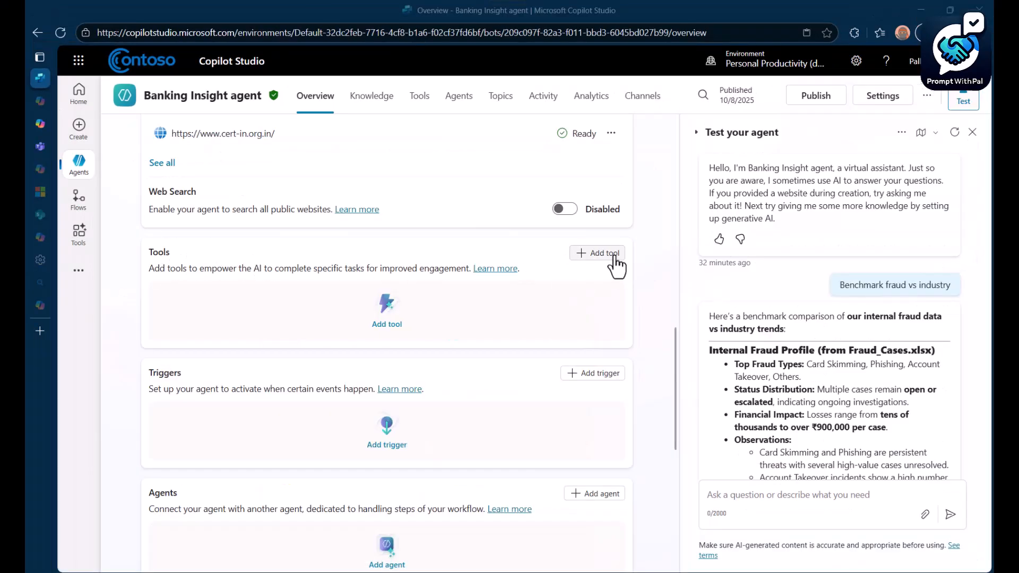
Step: Start creating a new custom prompt as a tool for the Banking Insight agent
left_click(616, 260)
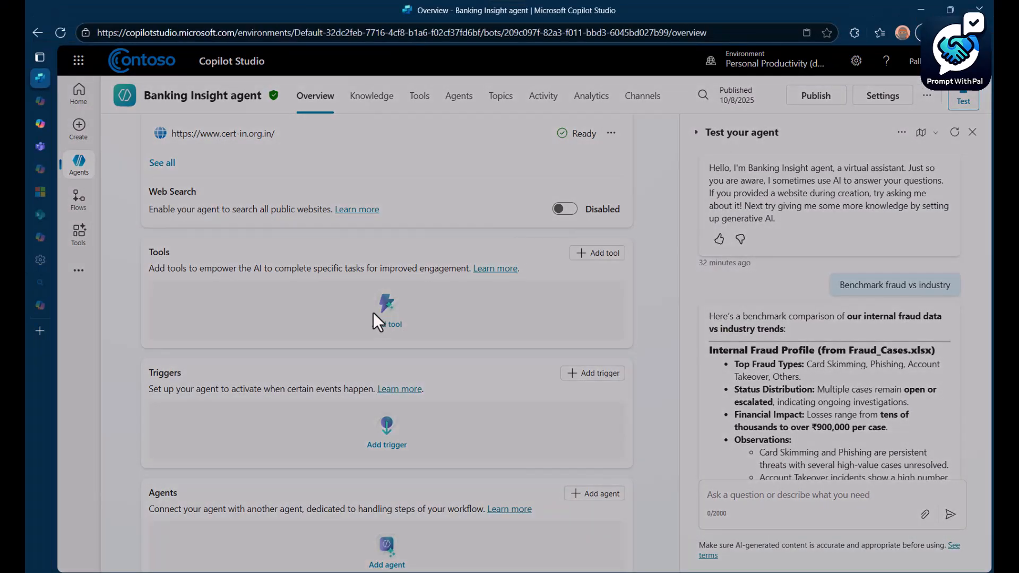
left_click(802, 313)
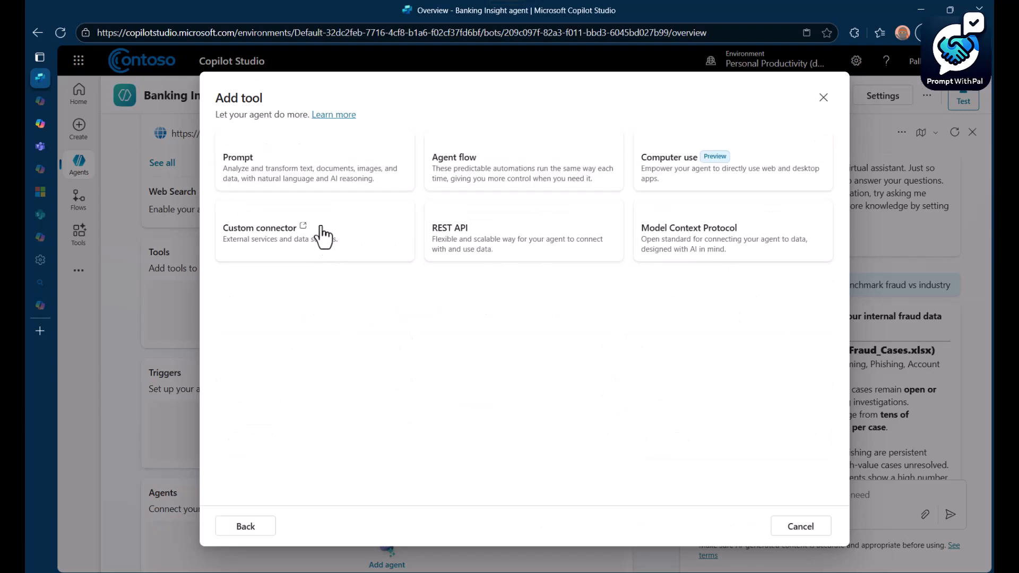
left_click(298, 188)
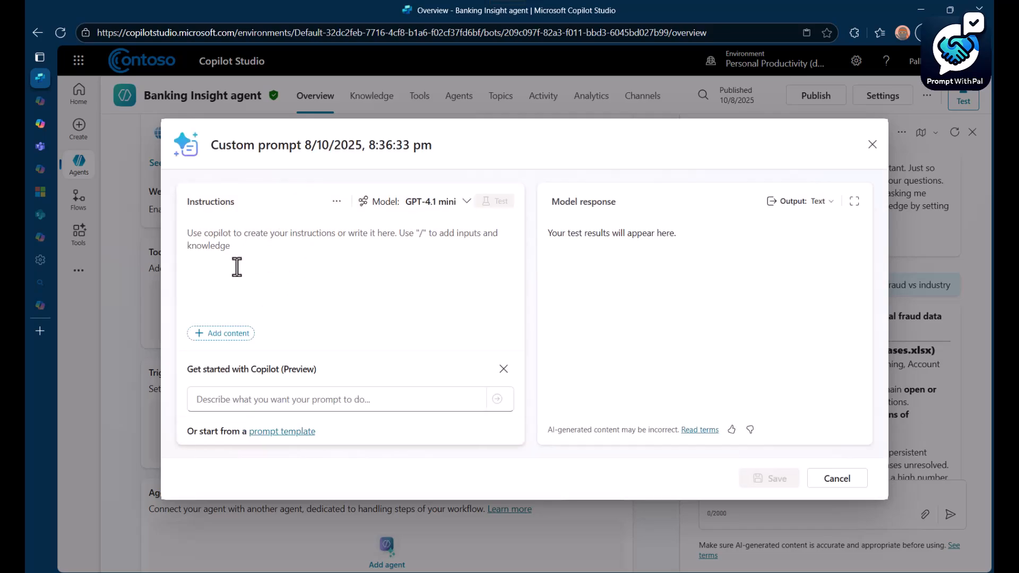
Step: Look over the custom prompt's Copilot description and instructions fields, and open its list of available models
left_click(199, 406)
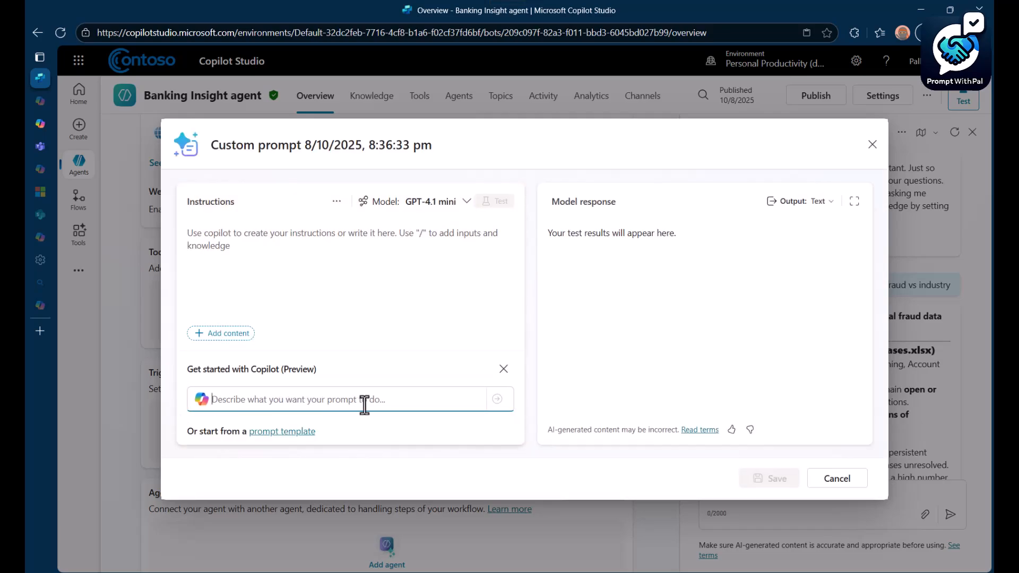
left_click(293, 245)
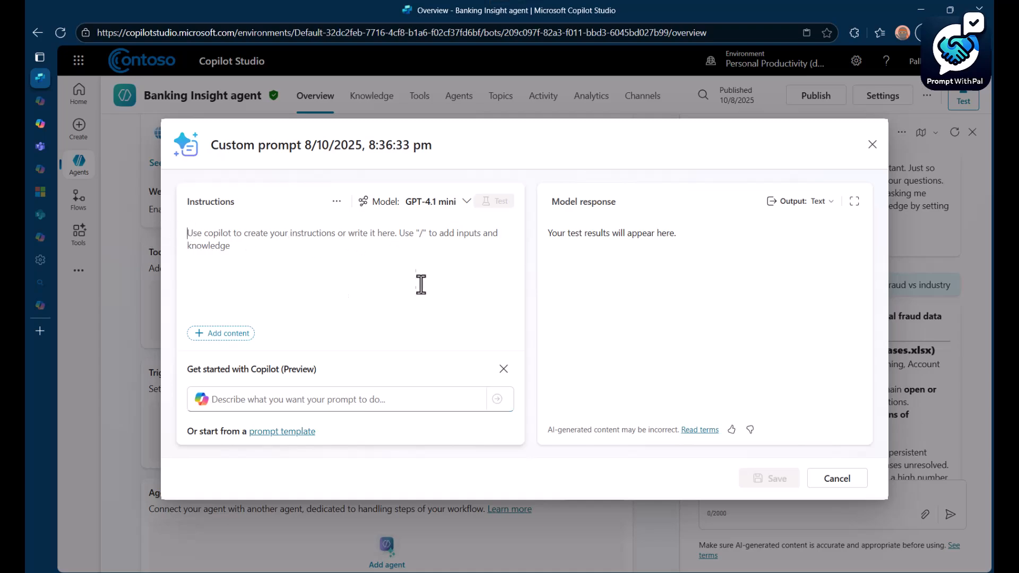
left_click(467, 208)
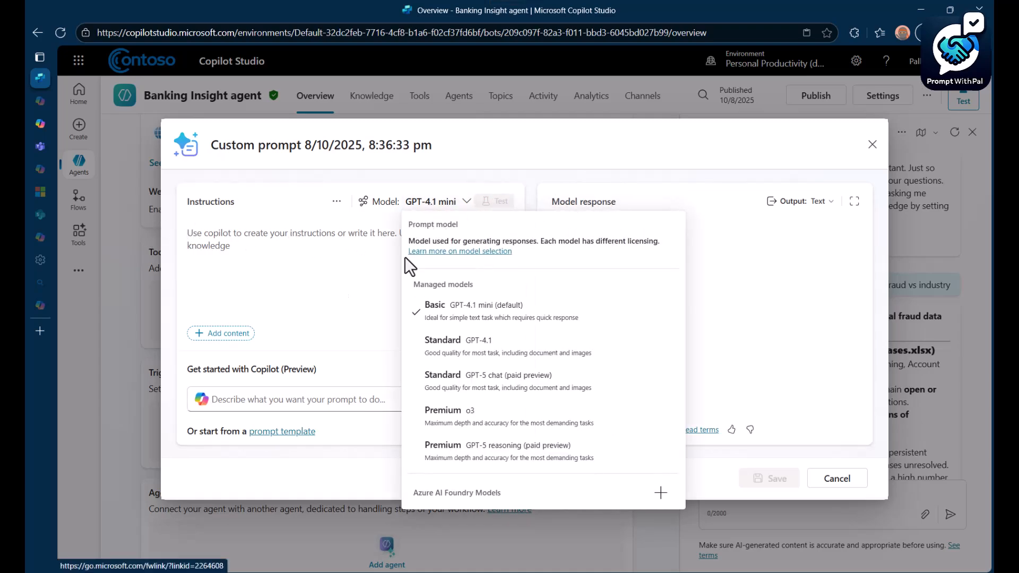